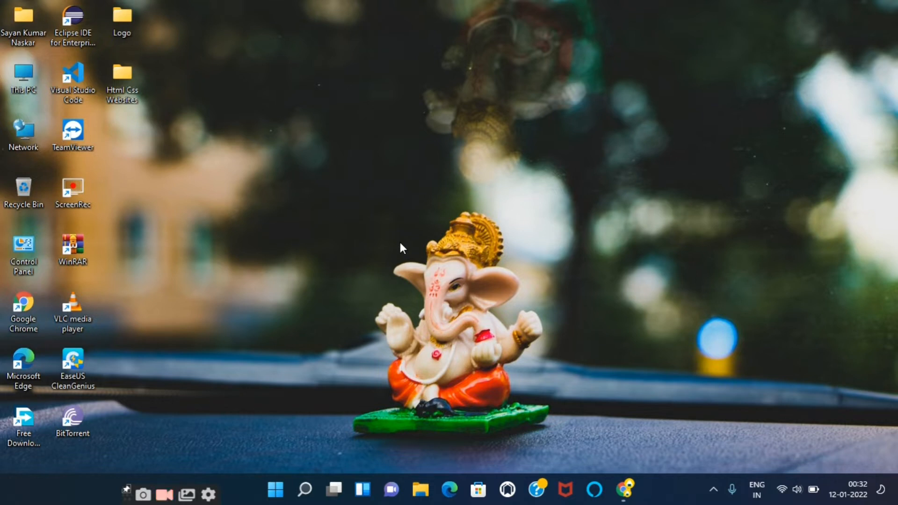
Step: Switch to Google Chrome and search the web for "intellij idea"
left_click(625, 489)
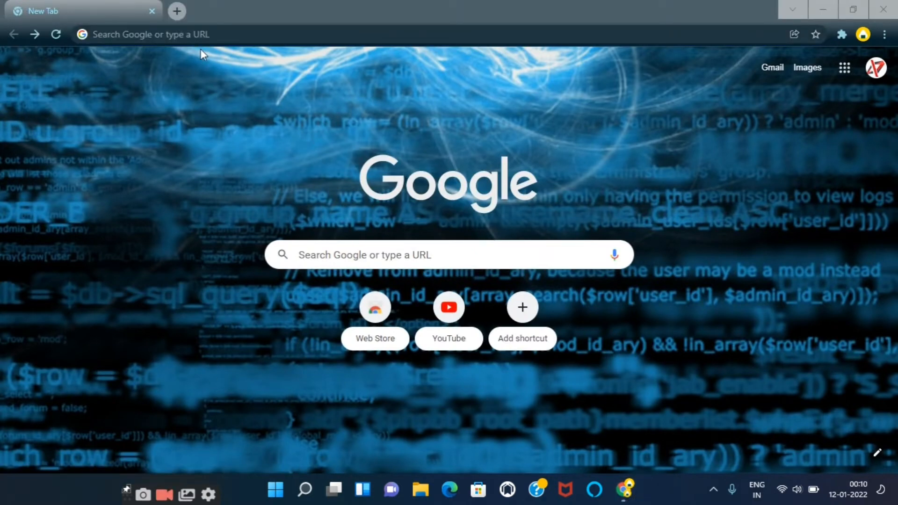
left_click(201, 36)
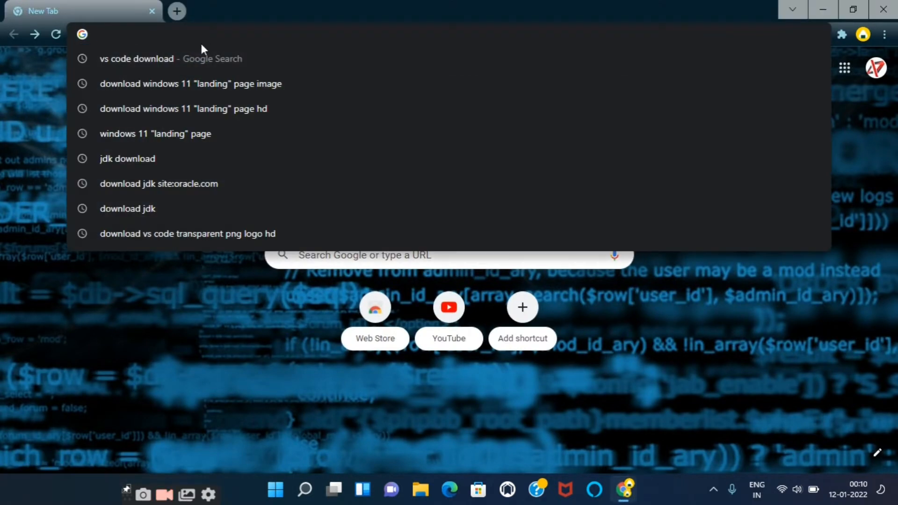
type("in")
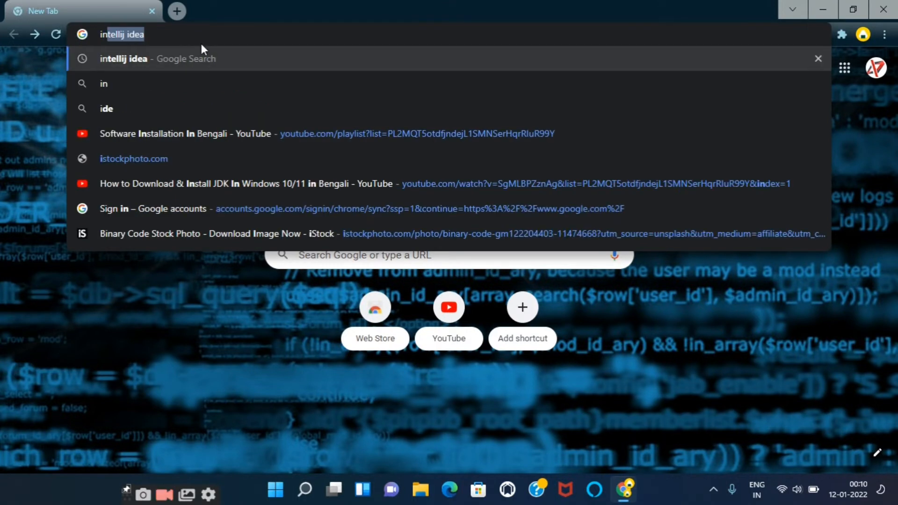
type("telli")
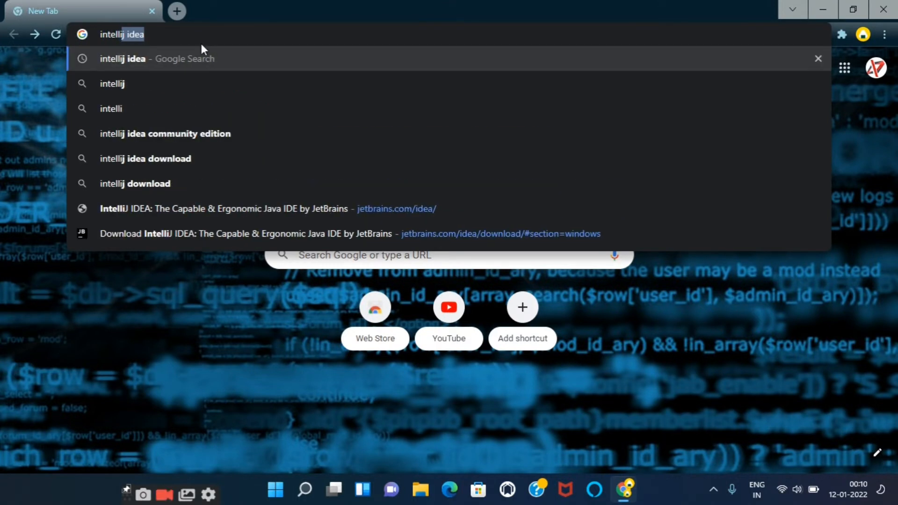
type("j idea")
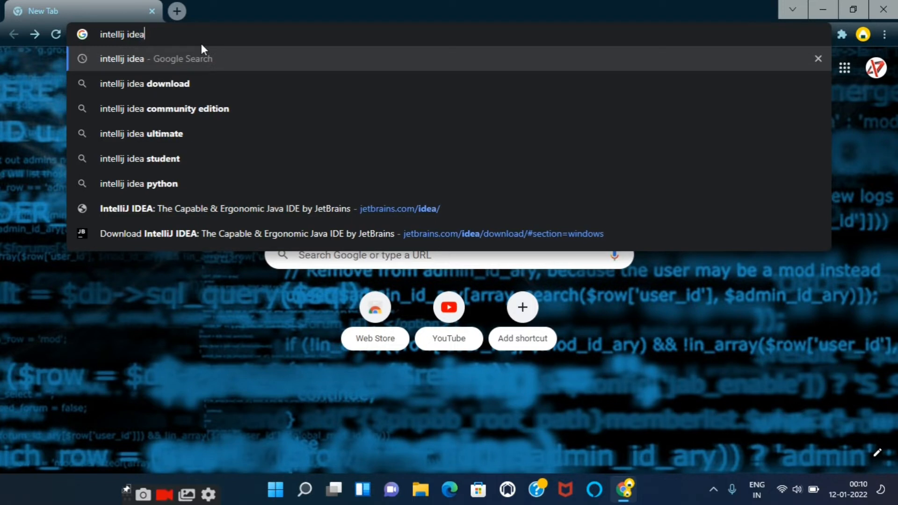
key("Return")
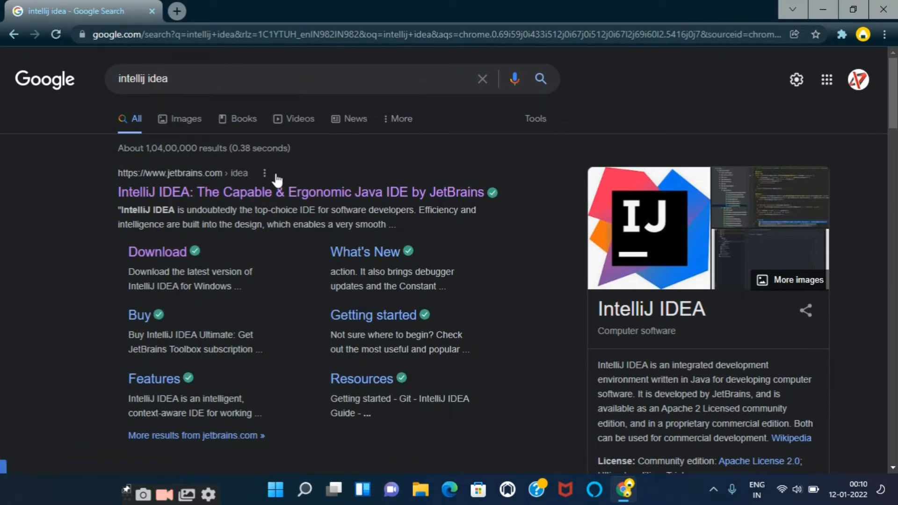
Step: Open the JetBrains IntelliJ IDEA site, go to its download page and dismiss the cookie notice
left_click(280, 189)
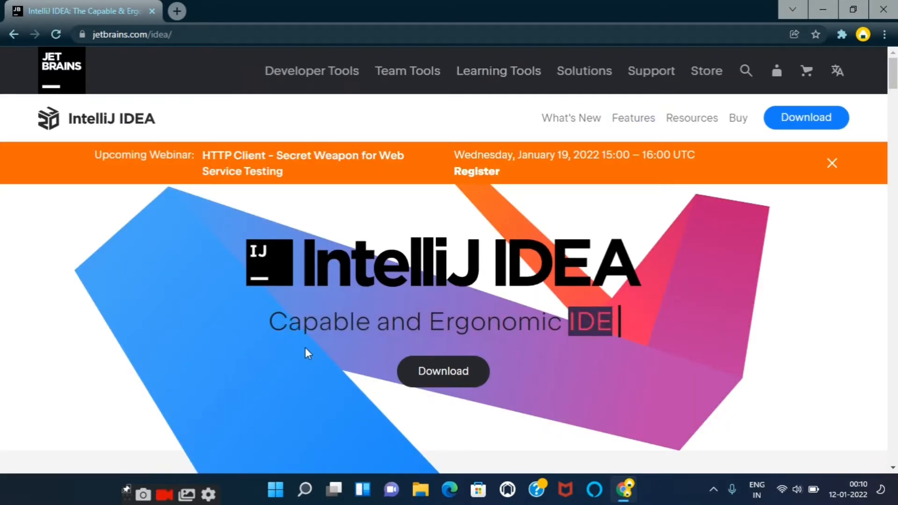
left_click(796, 126)
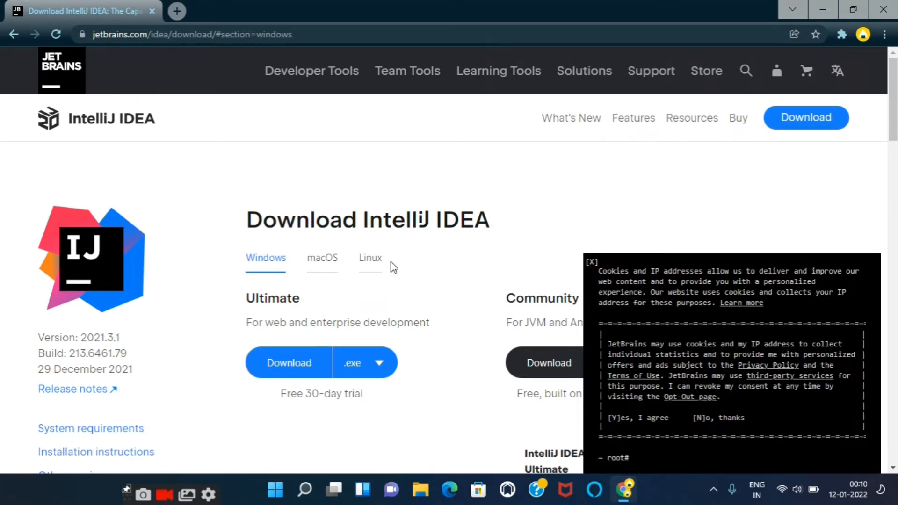
left_click(589, 263)
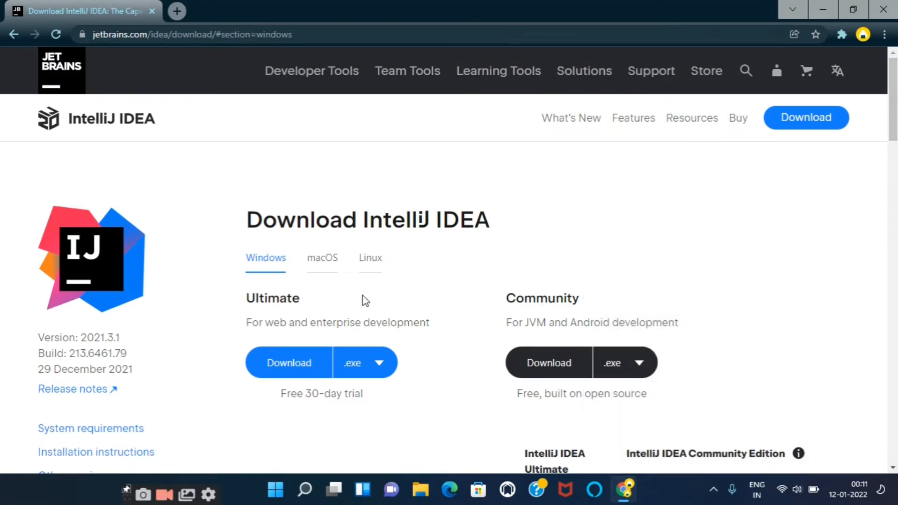
Step: Download the free Community edition of IntelliJ IDEA for Windows as an .exe installer
scroll(631, 263, "down", 3)
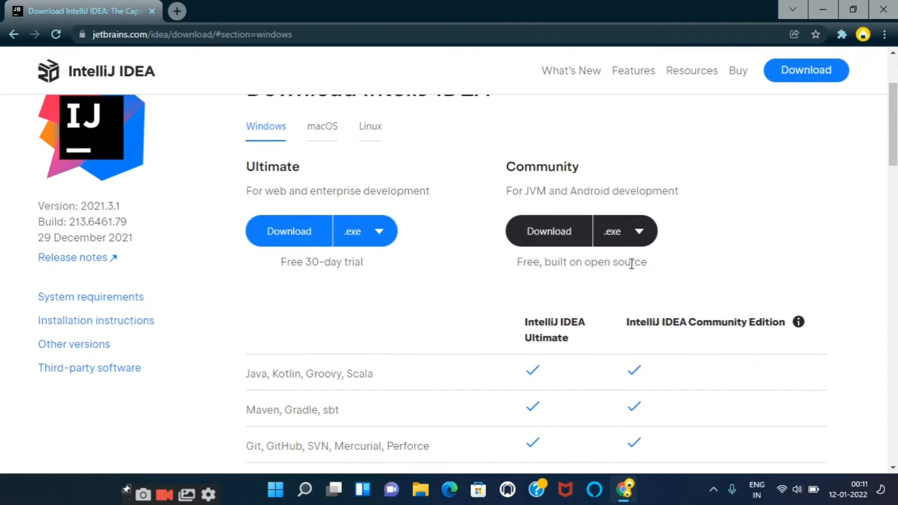
left_click(633, 231)
left_click(637, 240)
left_click(538, 231)
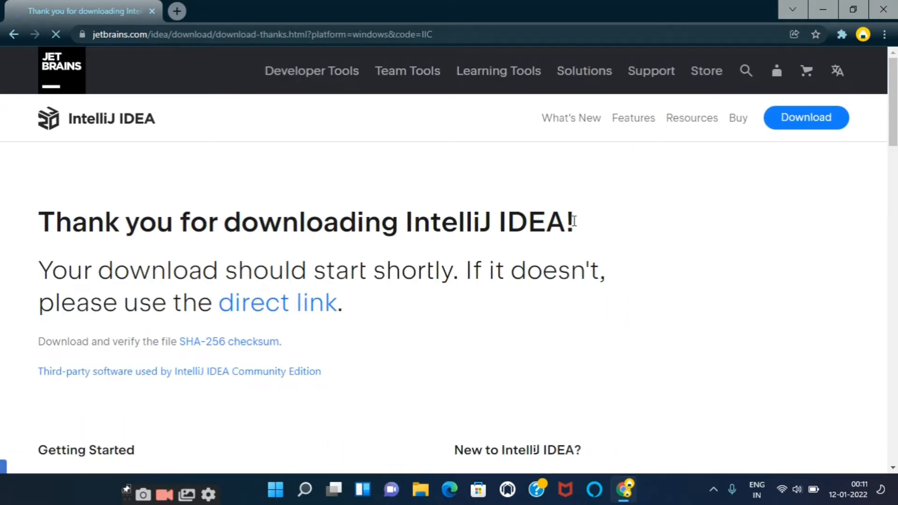
scroll(573, 225, "down", 4)
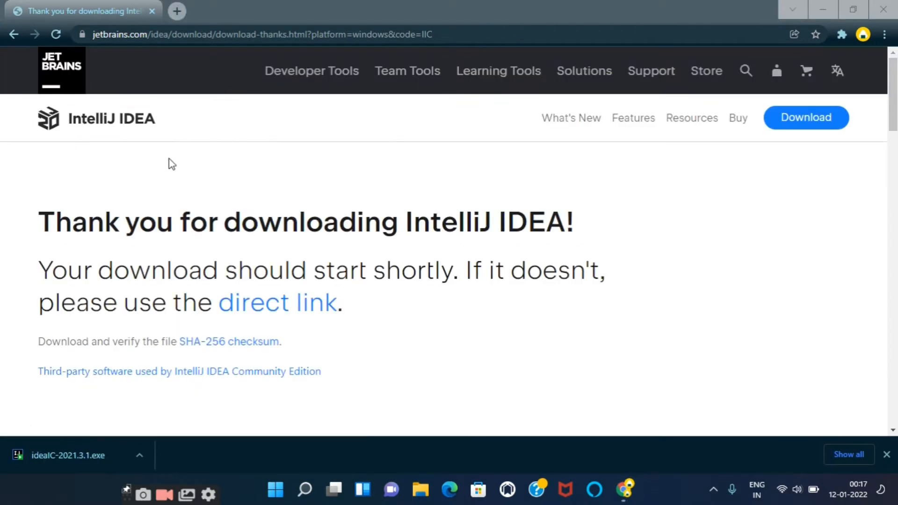
Step: Show the downloaded ideaIC-2021.3.1.exe in its folder from the browser's download list and launch the installer
left_click(14, 34)
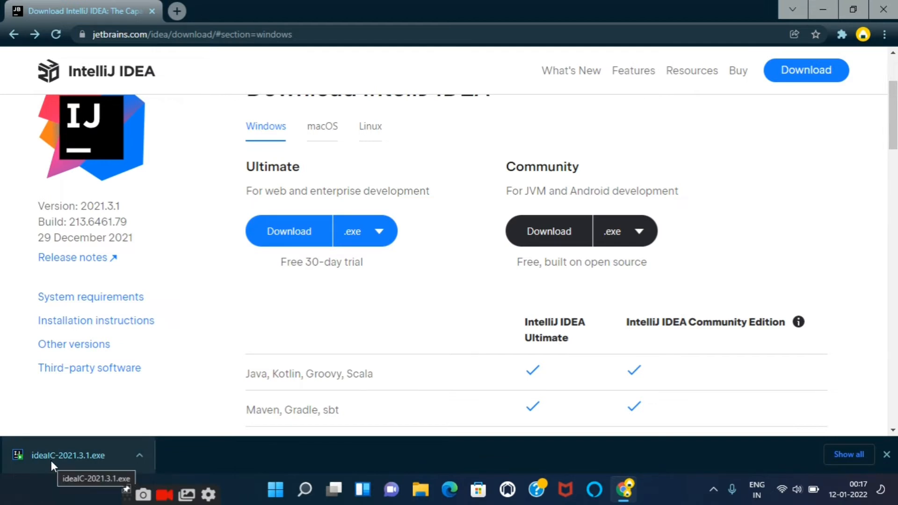
left_click(884, 36)
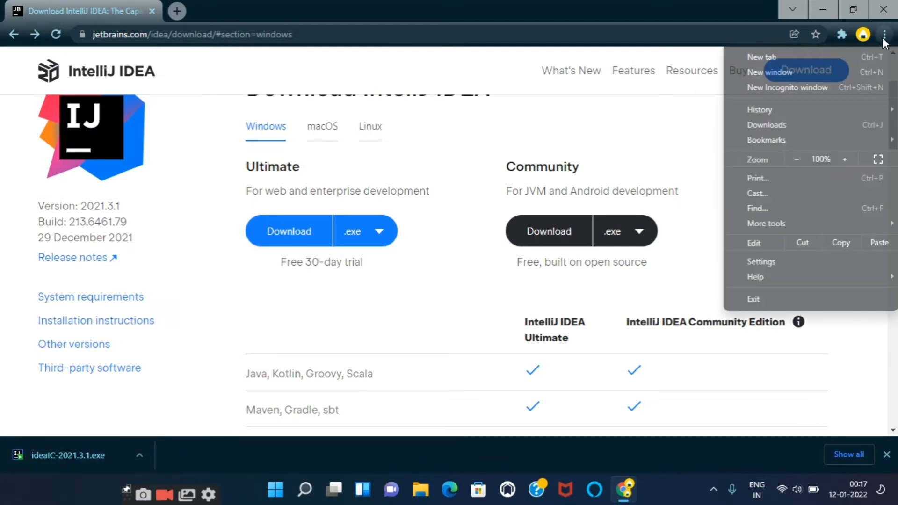
left_click(776, 124)
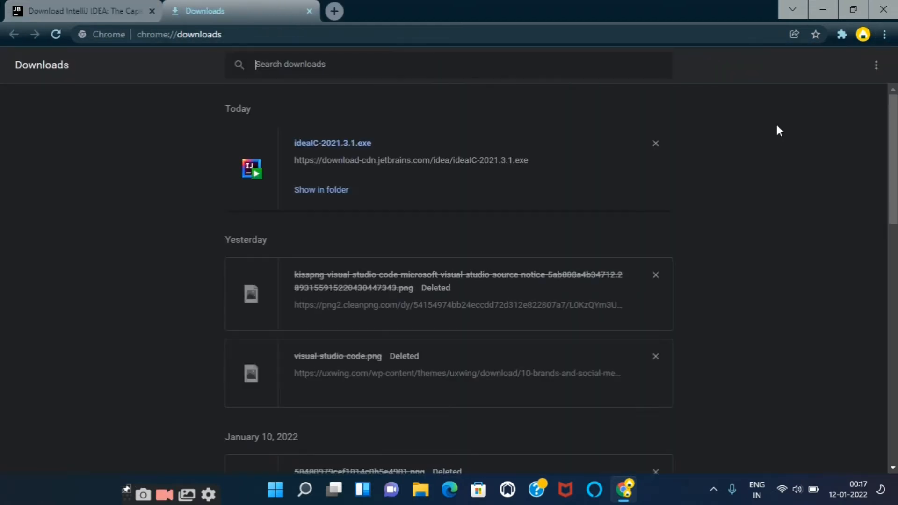
left_click(325, 190)
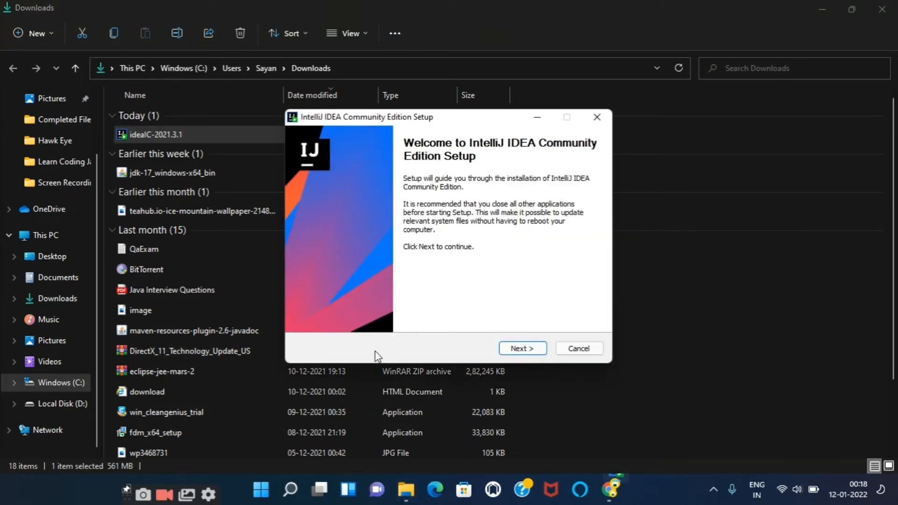
Step: Install IntelliJ IDEA Community Edition in the default folders with the "bin" folder added to the PATH, finishing setup without an immediate reboot
left_click(516, 350)
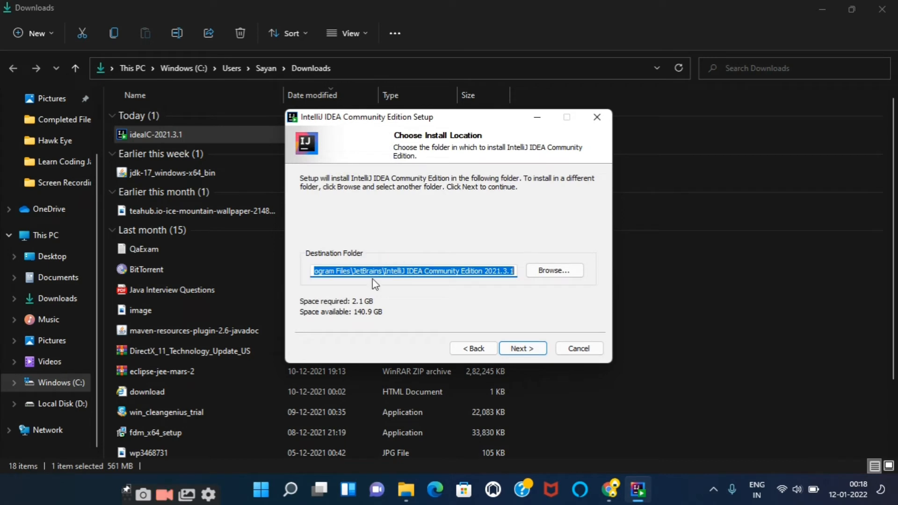
left_click(516, 350)
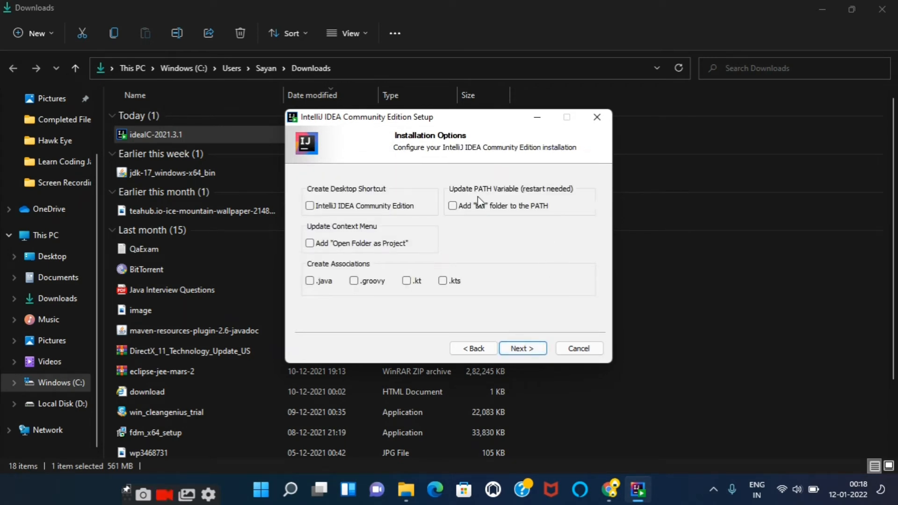
left_click(453, 207)
left_click(520, 349)
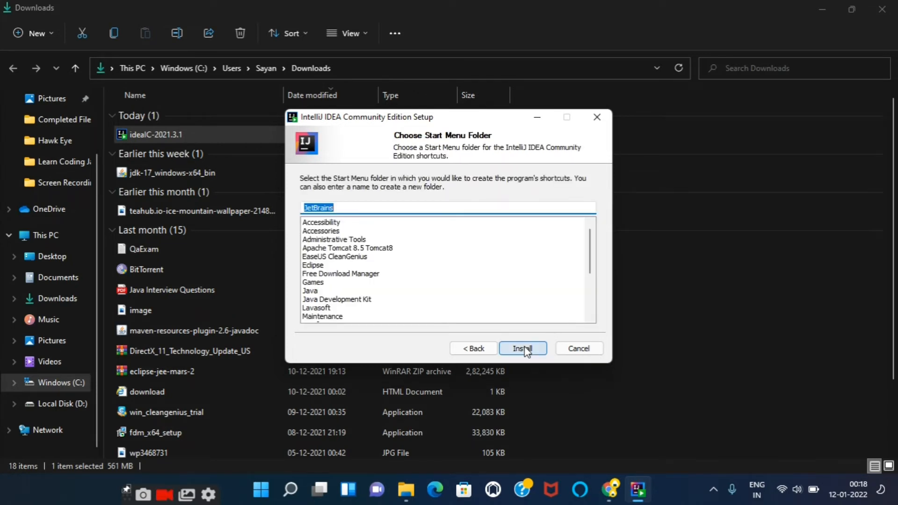
left_click(526, 351)
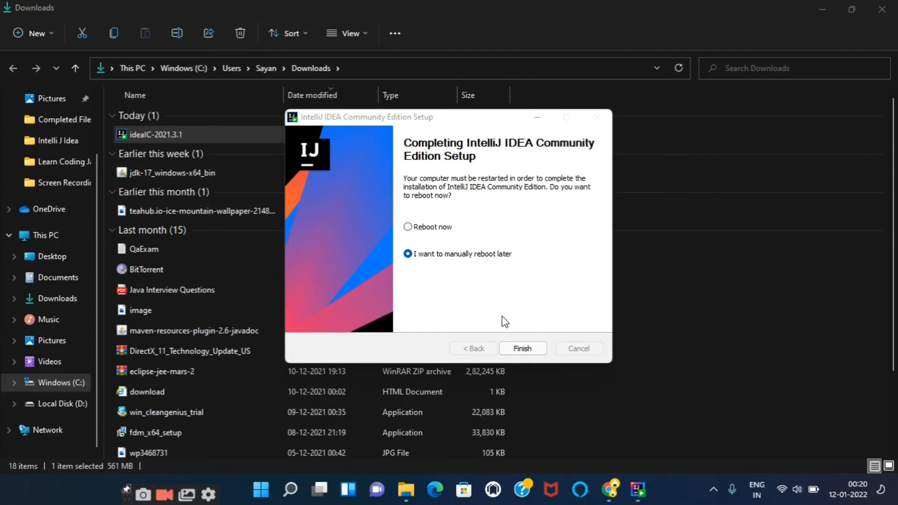
left_click(525, 346)
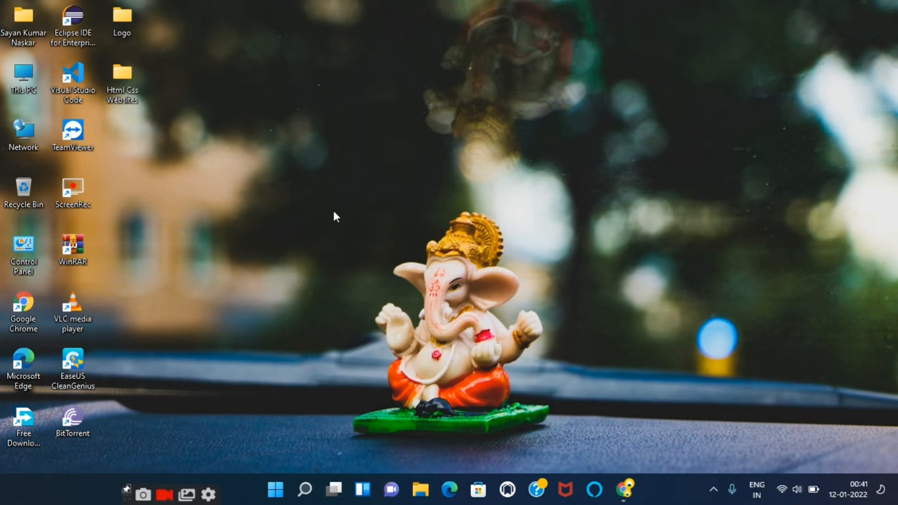
Step: Find IntelliJ IDEA Community Edition 2021.3.1 through the Windows search and launch it
left_click(305, 489)
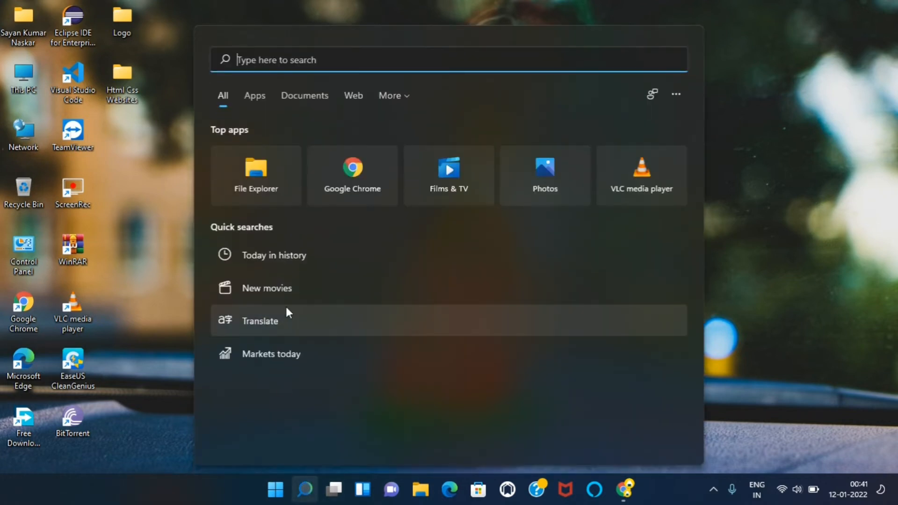
type("intelliJ IDEA Community Edition 2021.3.1")
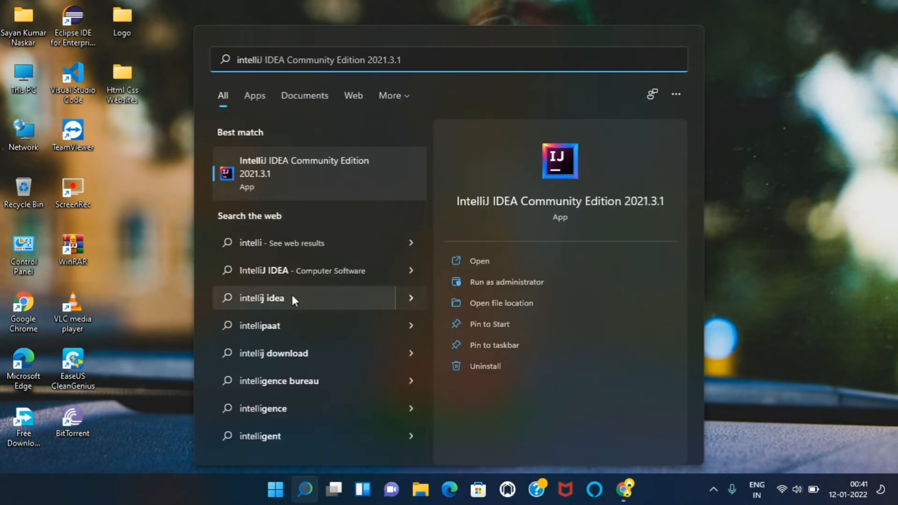
left_click(325, 182)
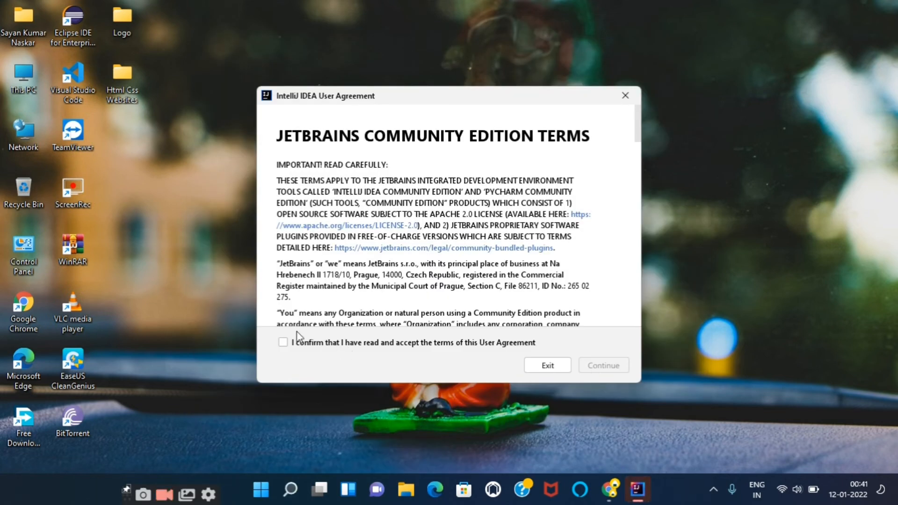
Step: Accept the JetBrains user agreement and decline sending anonymous usage statistics
left_click(285, 343)
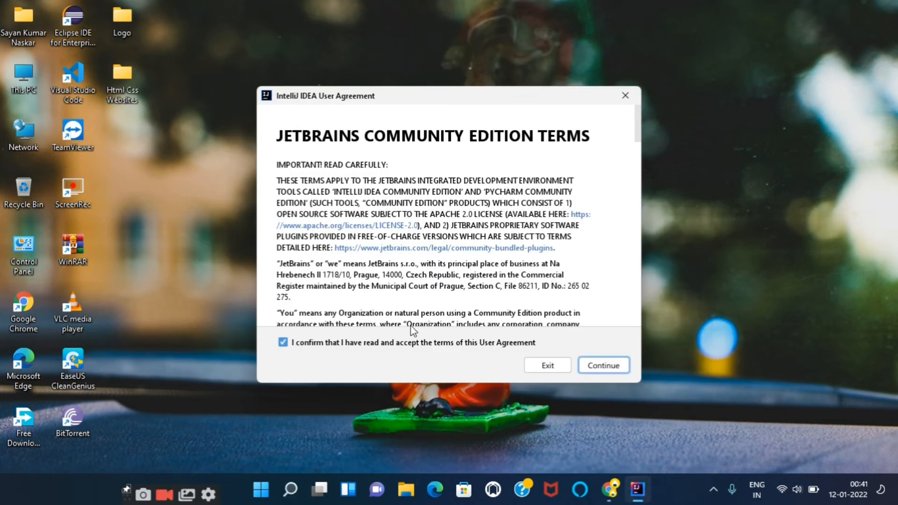
left_click(597, 367)
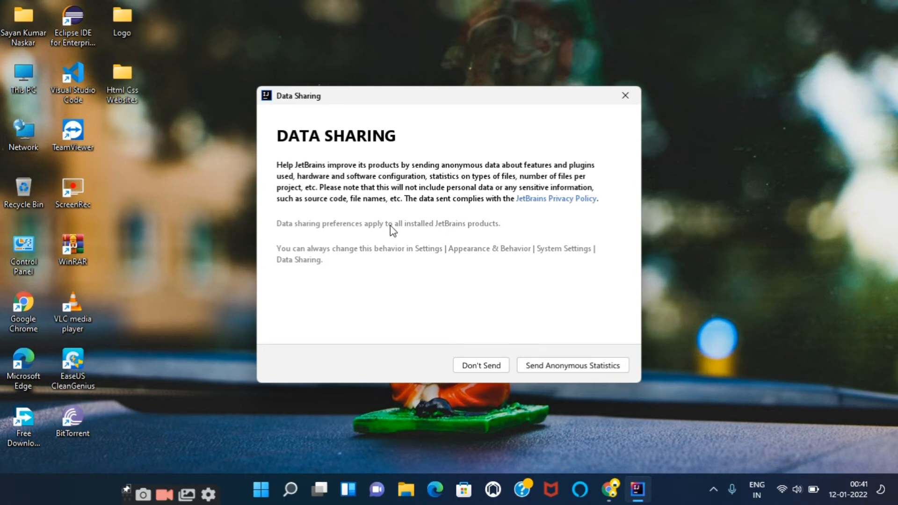
left_click(487, 364)
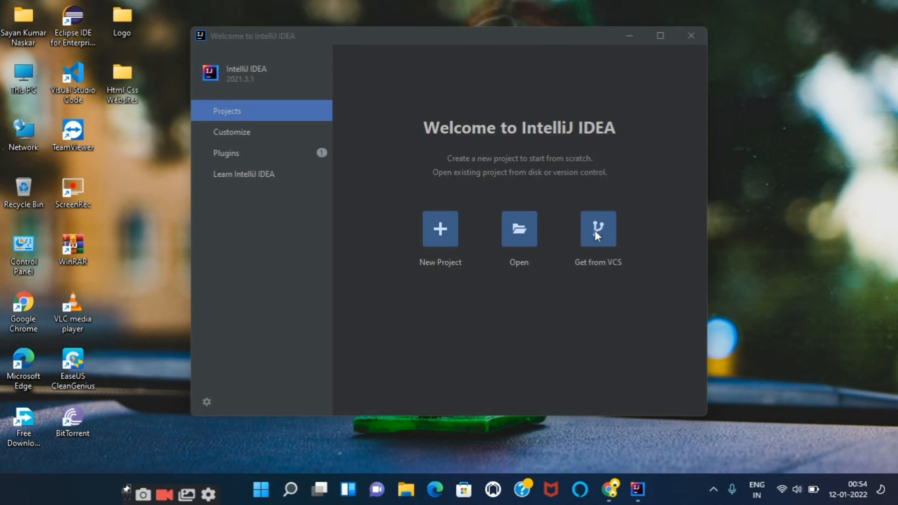
Step: Examine the customization options, the installed and marketplace plugins, and the learning resources on the IntelliJ IDEA welcome screen
left_click(237, 133)
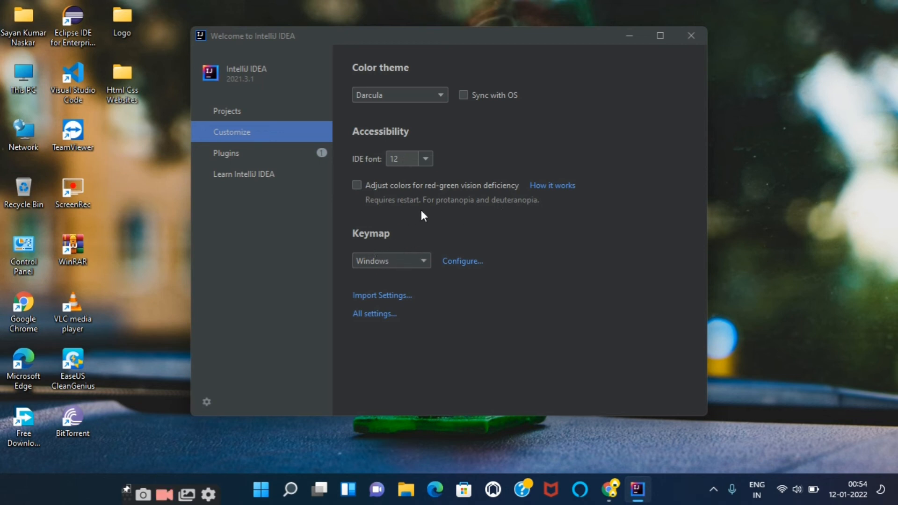
left_click(285, 154)
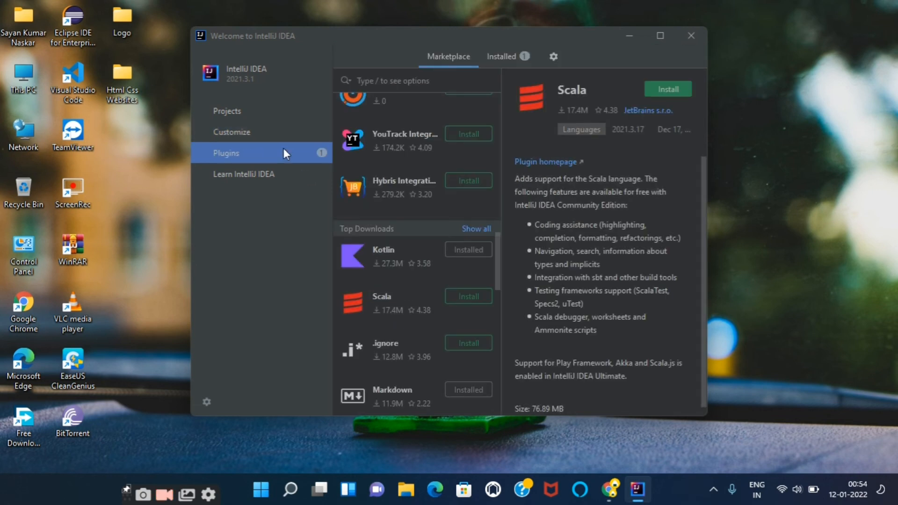
left_click(497, 59)
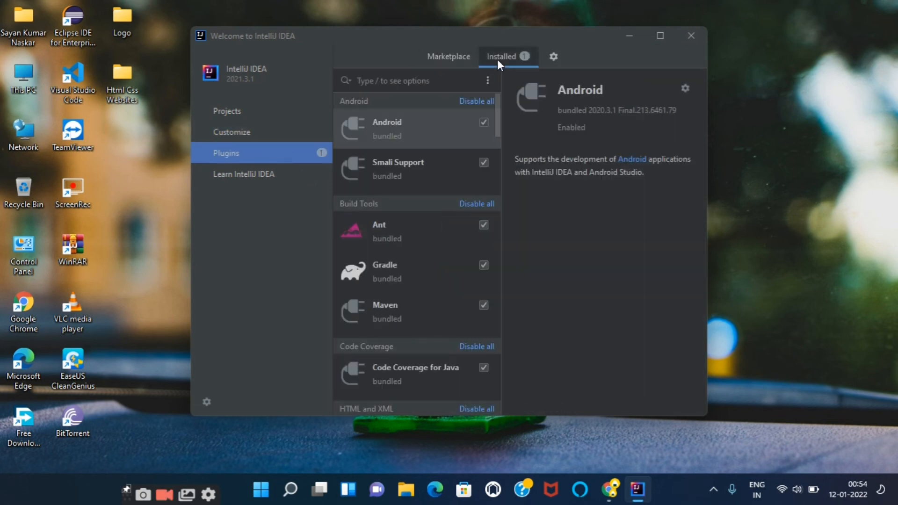
scroll(405, 274, "down", 5)
scroll(405, 275, "down", 2)
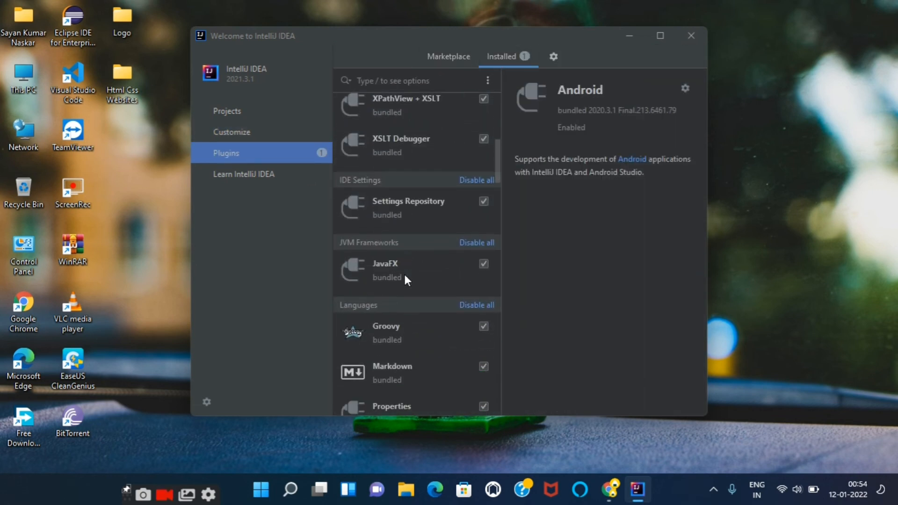
scroll(405, 276, "up", 7)
left_click(458, 60)
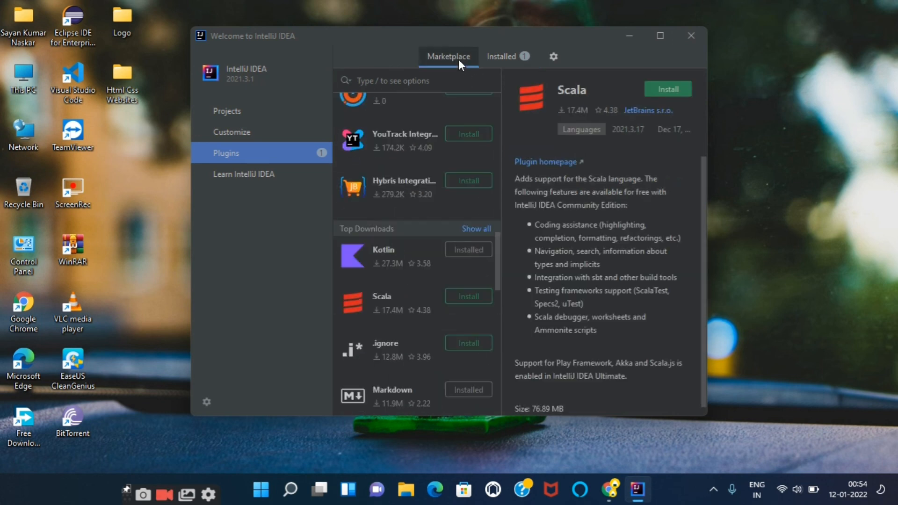
scroll(439, 173, "up", 5)
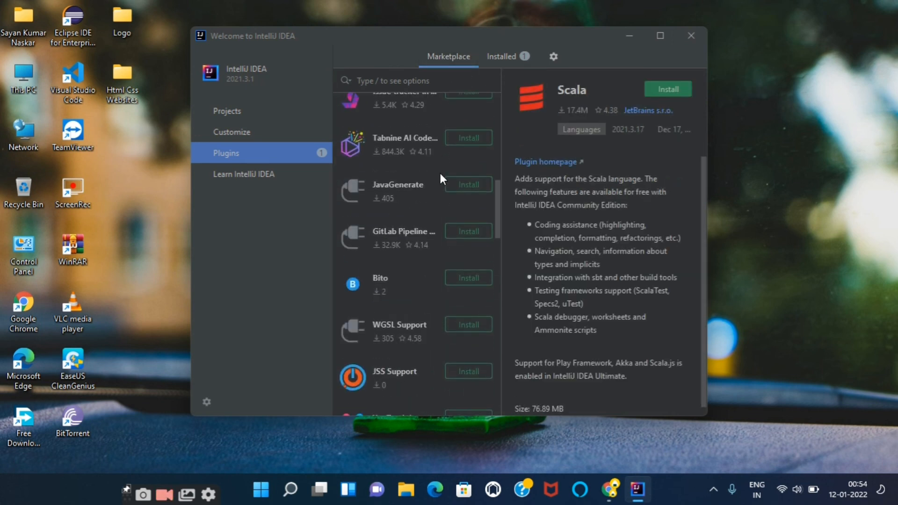
scroll(441, 179, "up", 6)
scroll(440, 173, "up", 1)
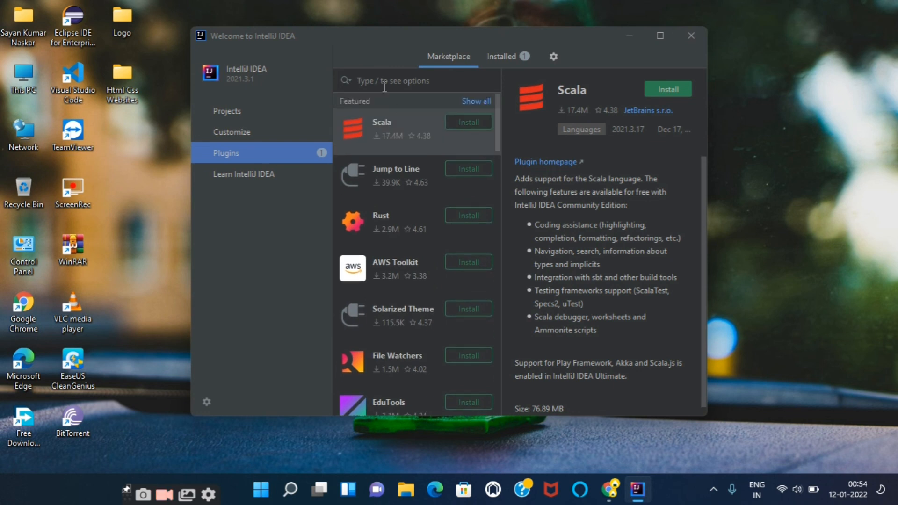
left_click(246, 176)
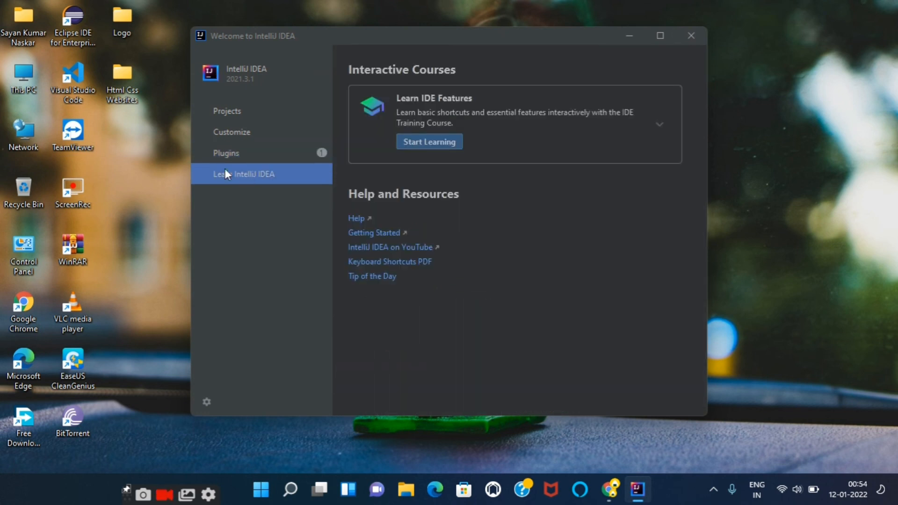